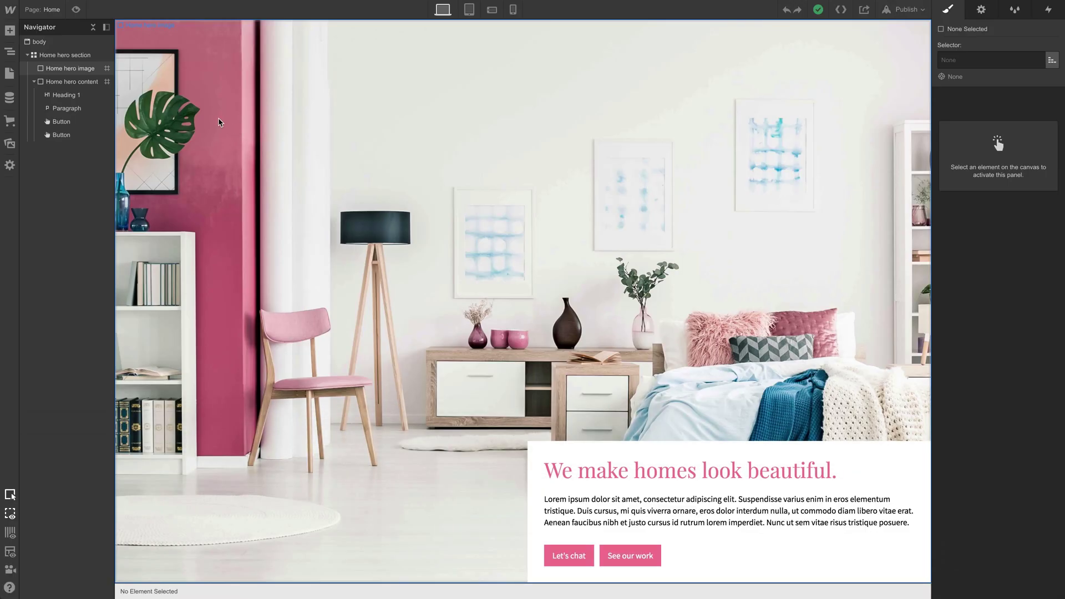
Step: Add a Navbar component with Home, About and Contact links above the hero section
click(13, 32)
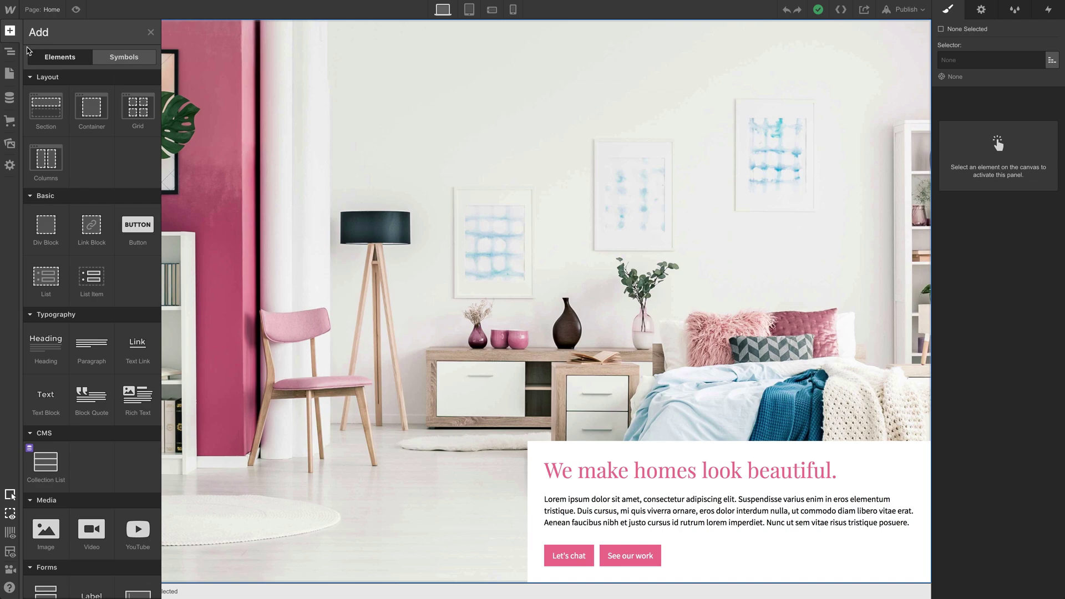
scroll(74, 252, down, 10)
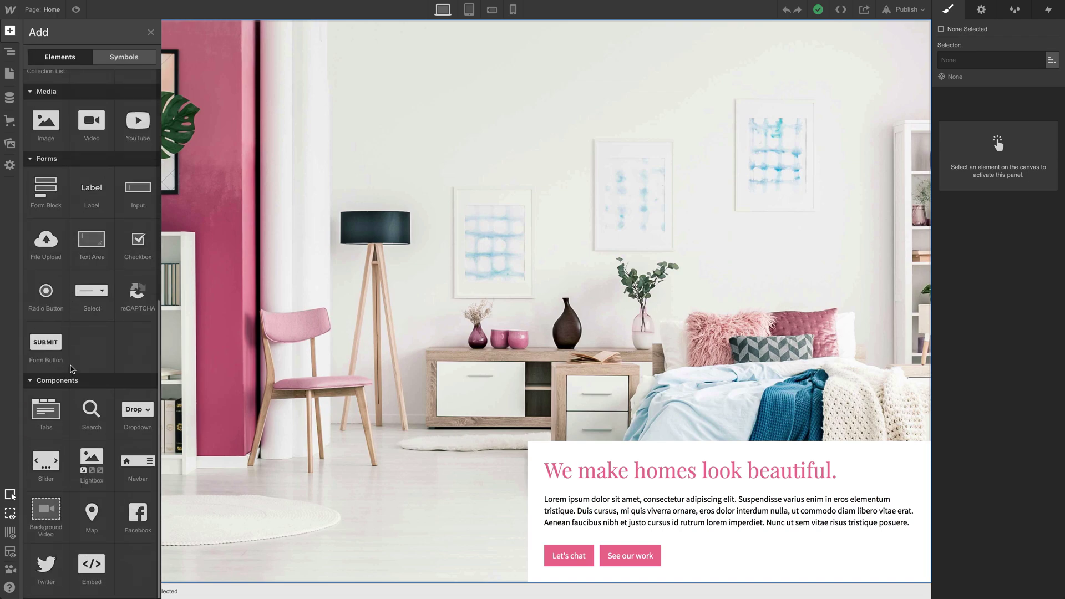
drag(134, 472, 88, 50)
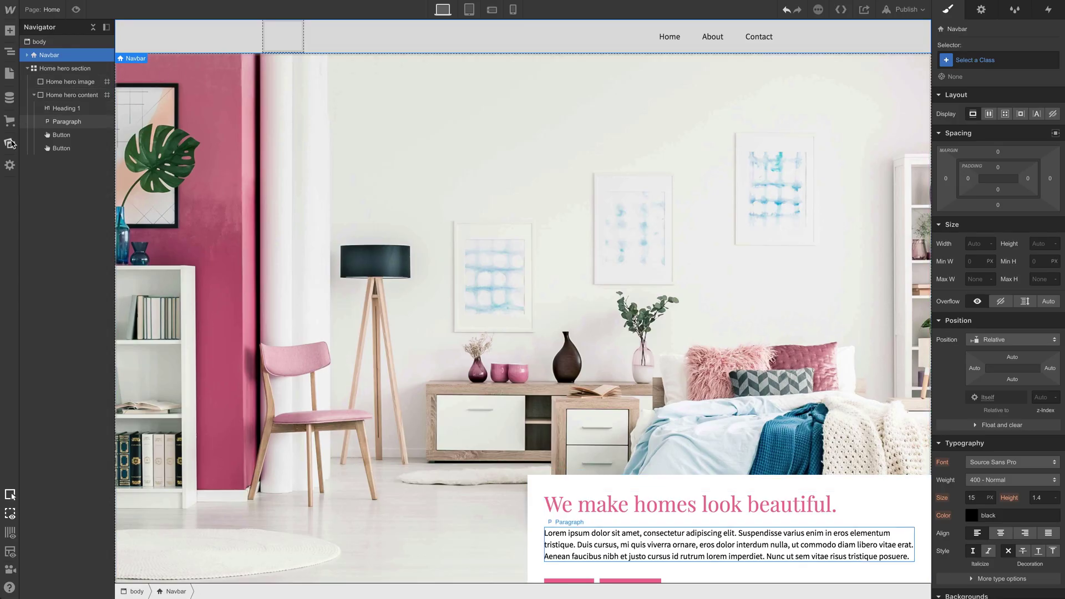
Step: Place the Hayes Valley SVG logo in the navbar Brand and resize it to 178 px wide
click(10, 144)
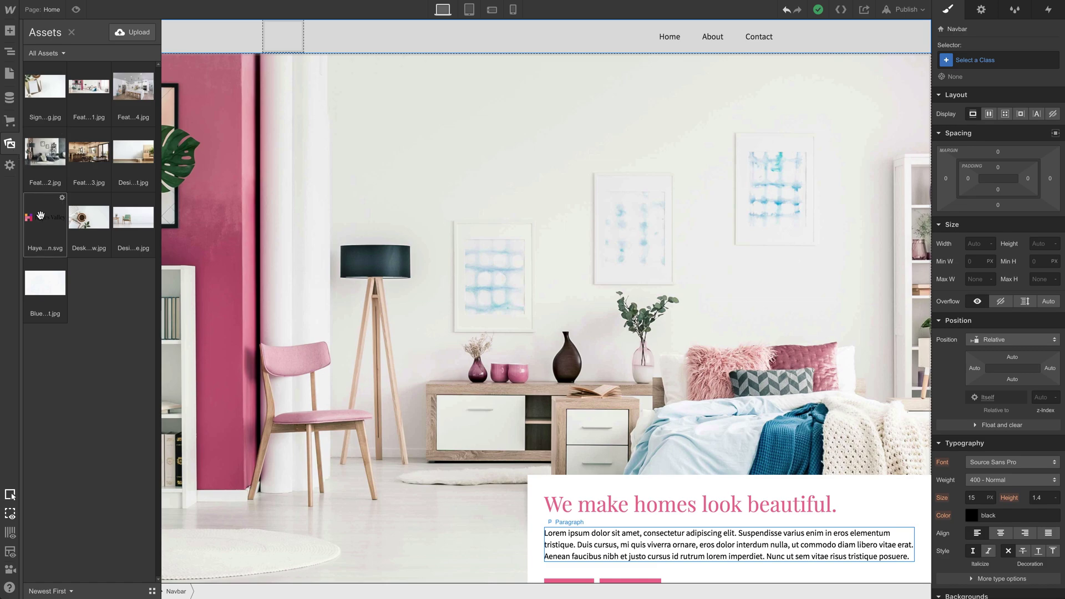
drag(45, 210, 300, 39)
drag(450, 55, 394, 35)
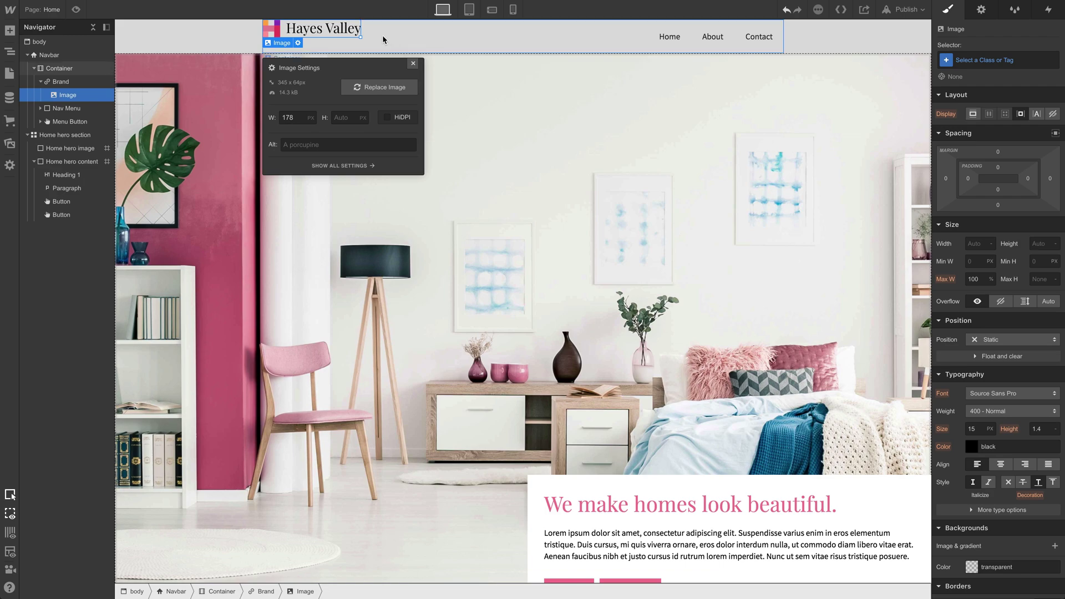
click(61, 82)
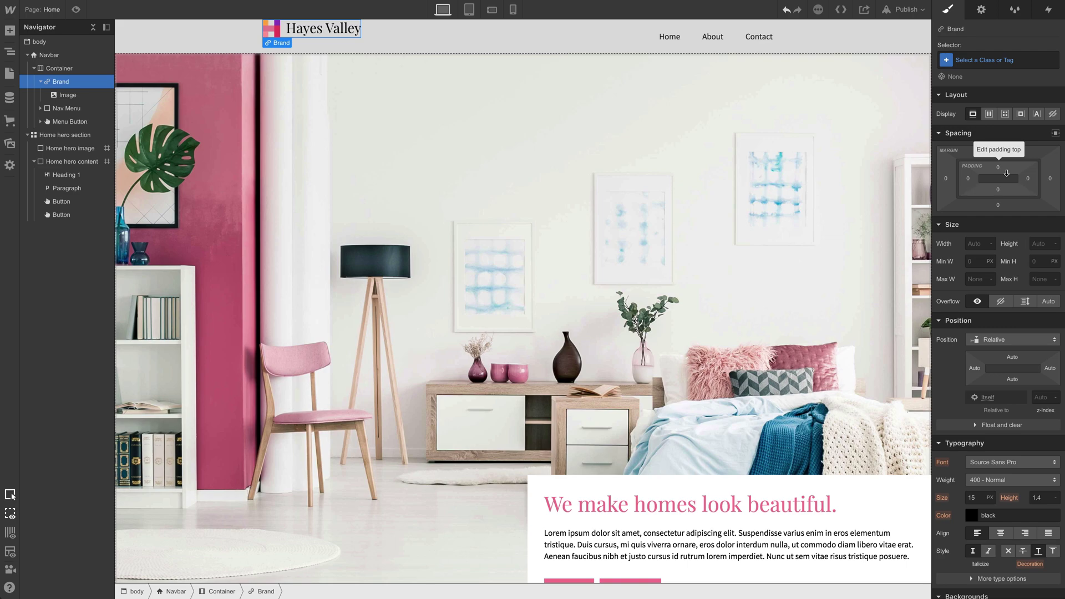
Step: Give the Brand link 10px top and bottom padding to line the logo up with the links
drag(1008, 170, 998, 192)
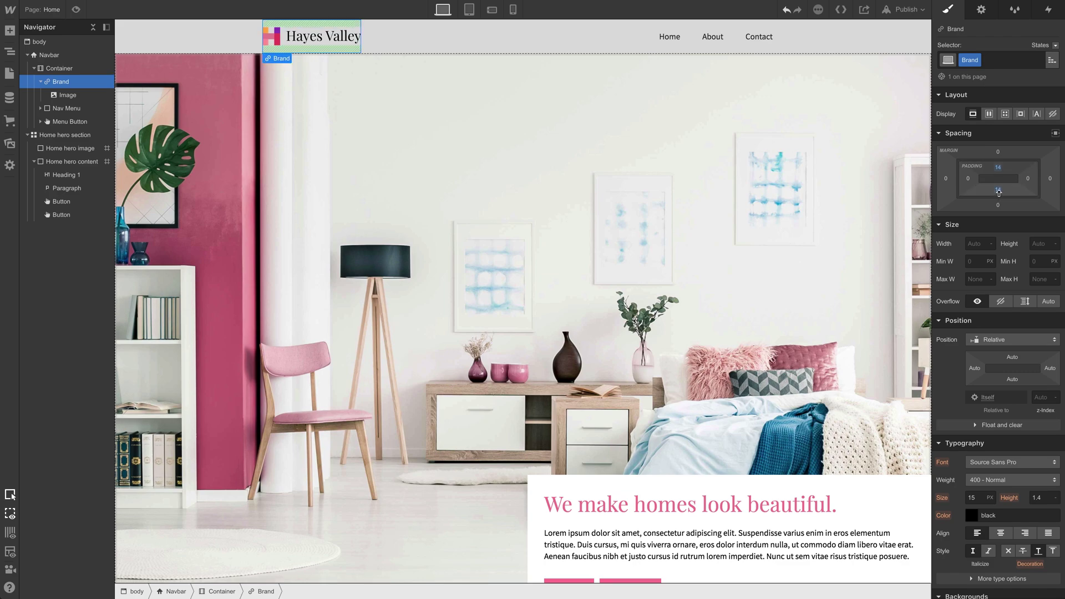
click(670, 39)
click(712, 45)
click(679, 40)
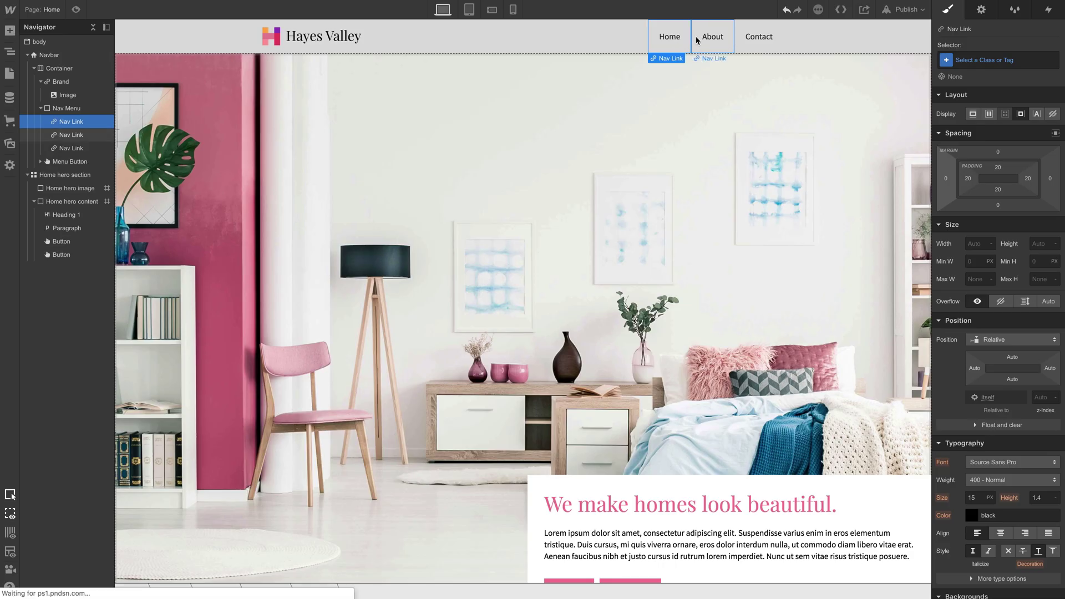
Step: Remove the About link from the navbar menu
click(724, 40)
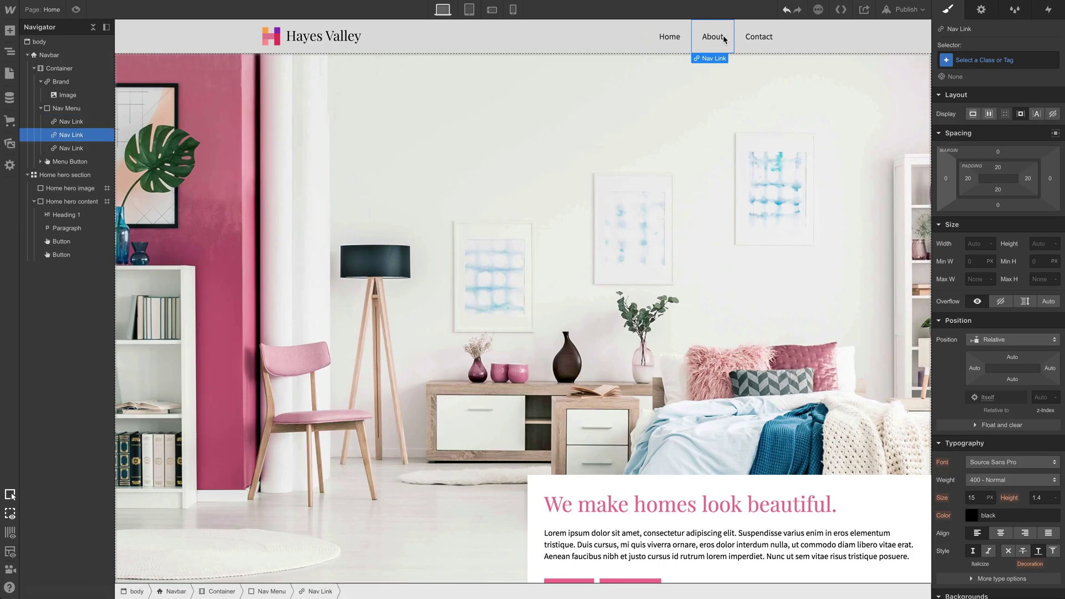
key(Delete)
key(Delete)
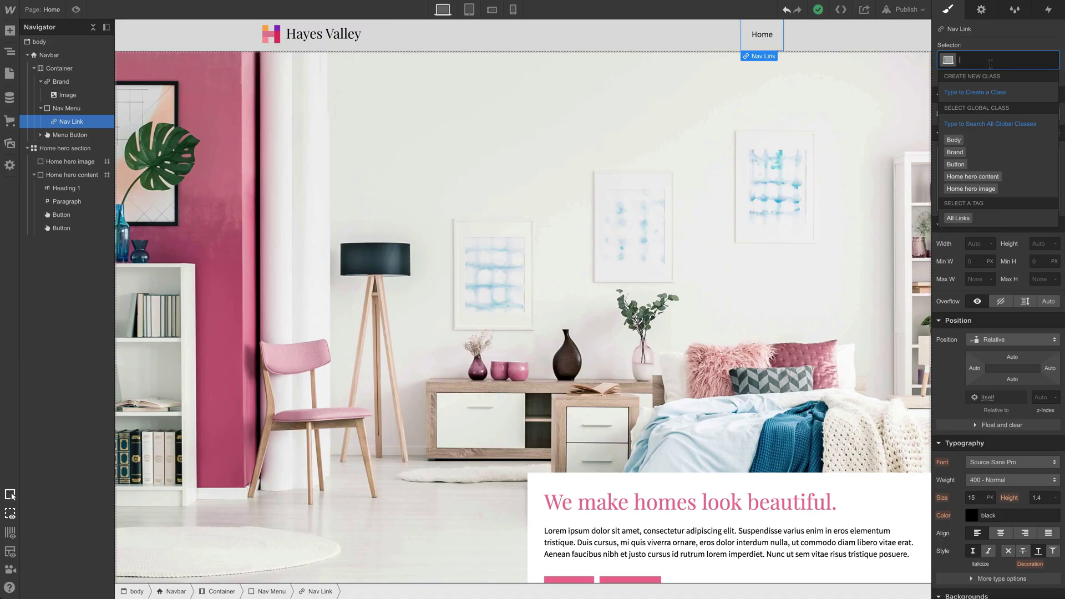
Step: Create a 'Nav link' class on the Home link and duplicate it into five Home links
text(N)
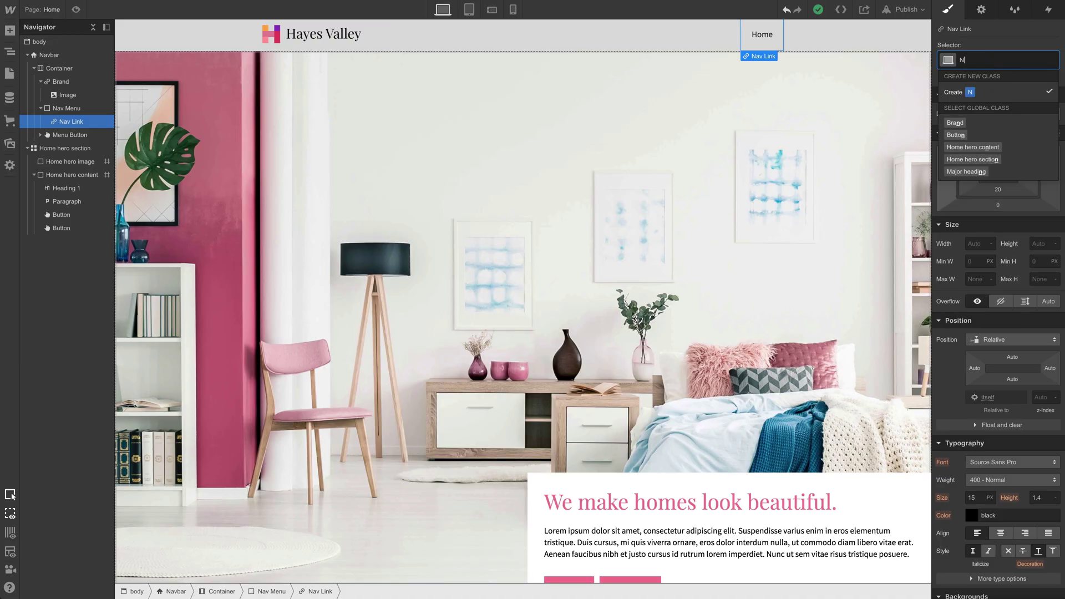
text(av link)
key(Return)
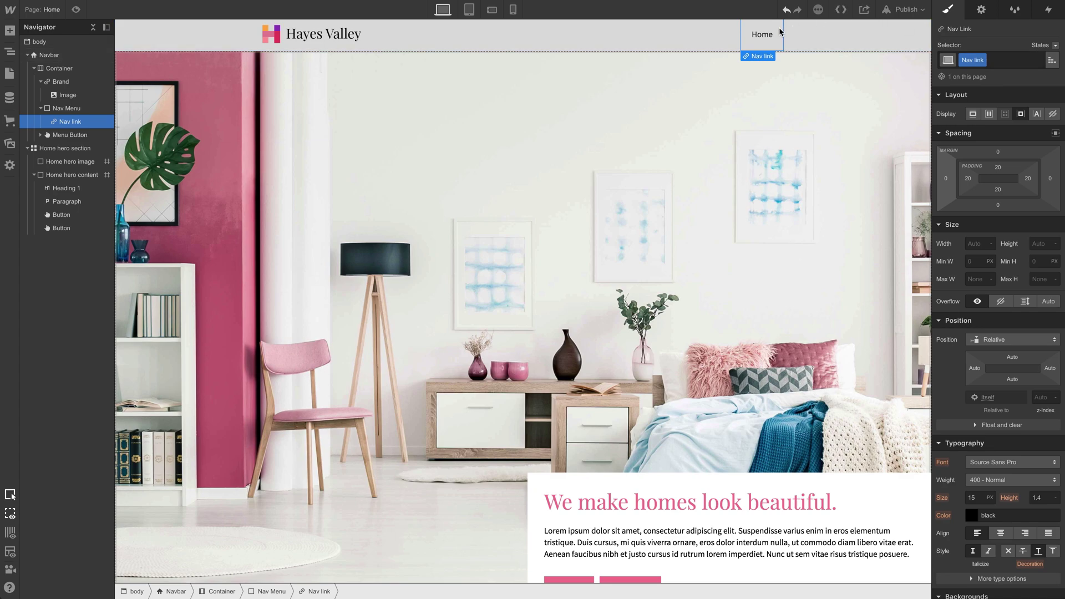
key(ctrl+d)
key(ctrl+d)
key(ctrl+d)
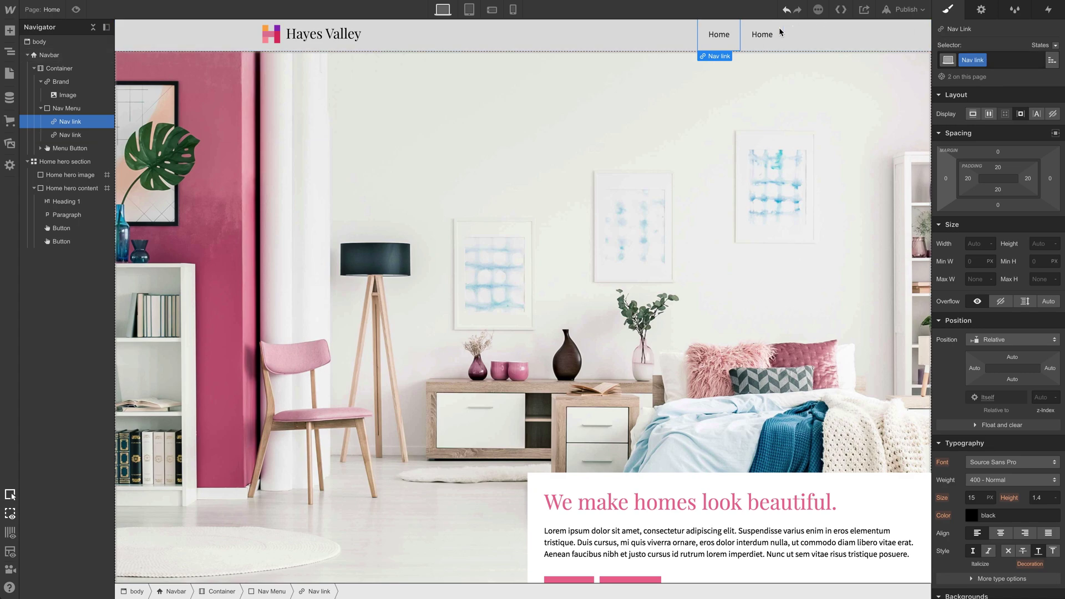
key(ctrl+d)
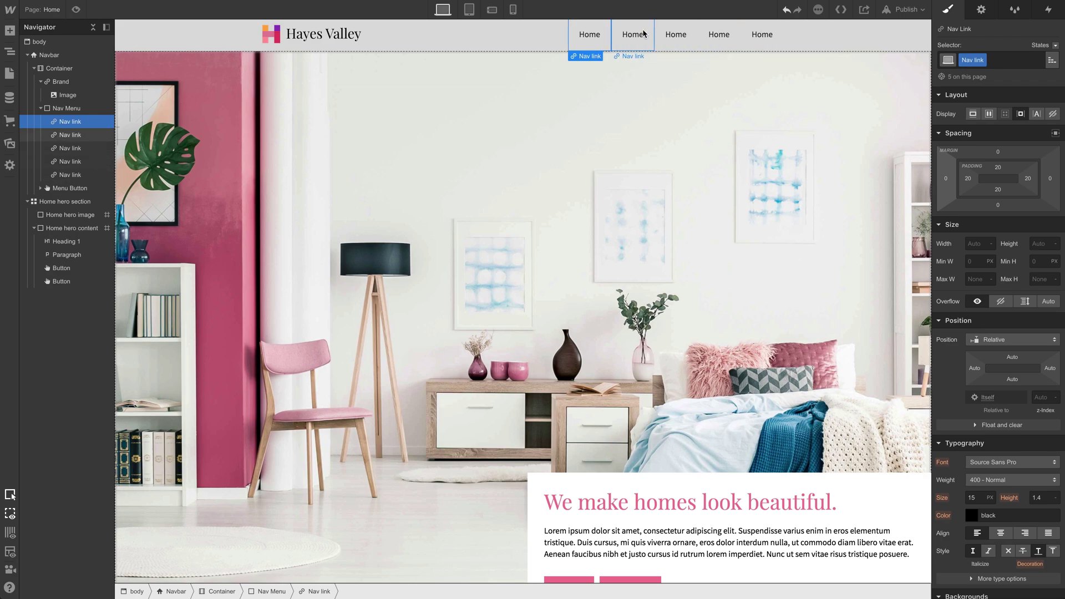
click(639, 36)
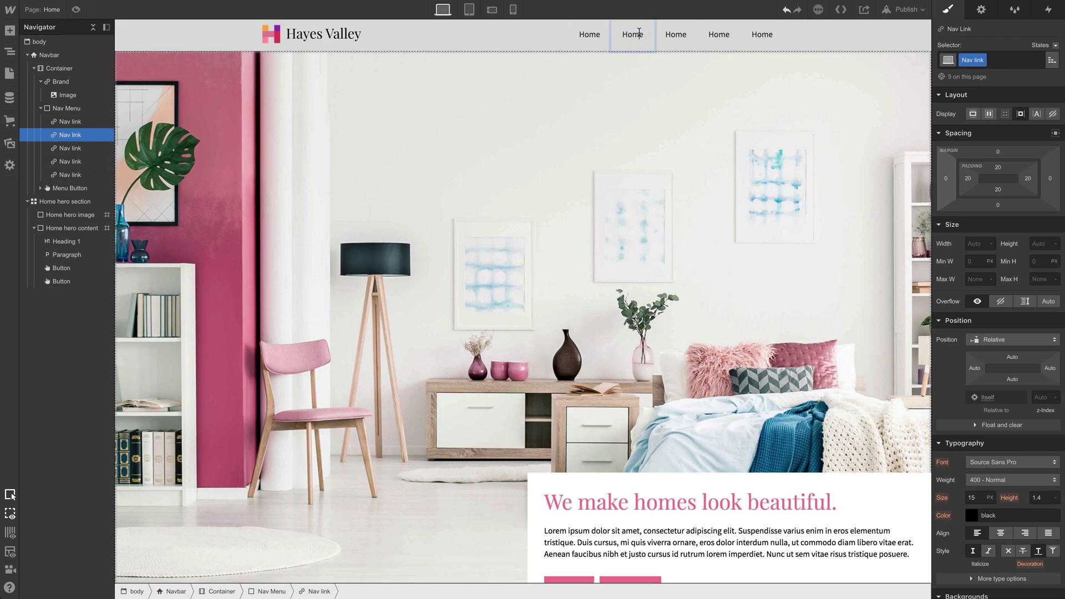
Step: Rename the second nav link to Portfolio and relabel the fifth as Contact us
double_click(638, 32)
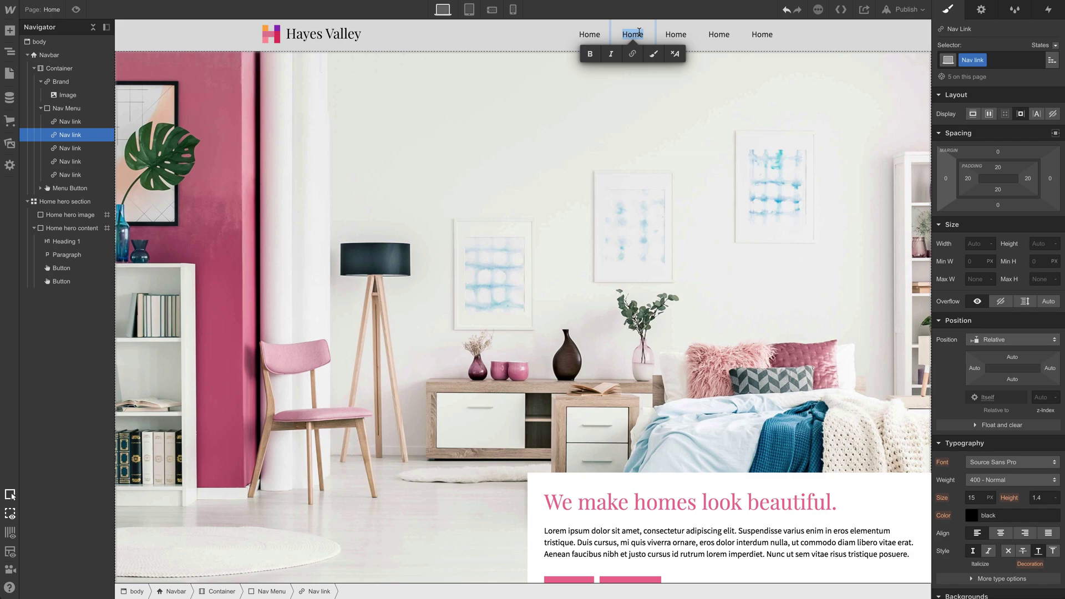
text(Po)
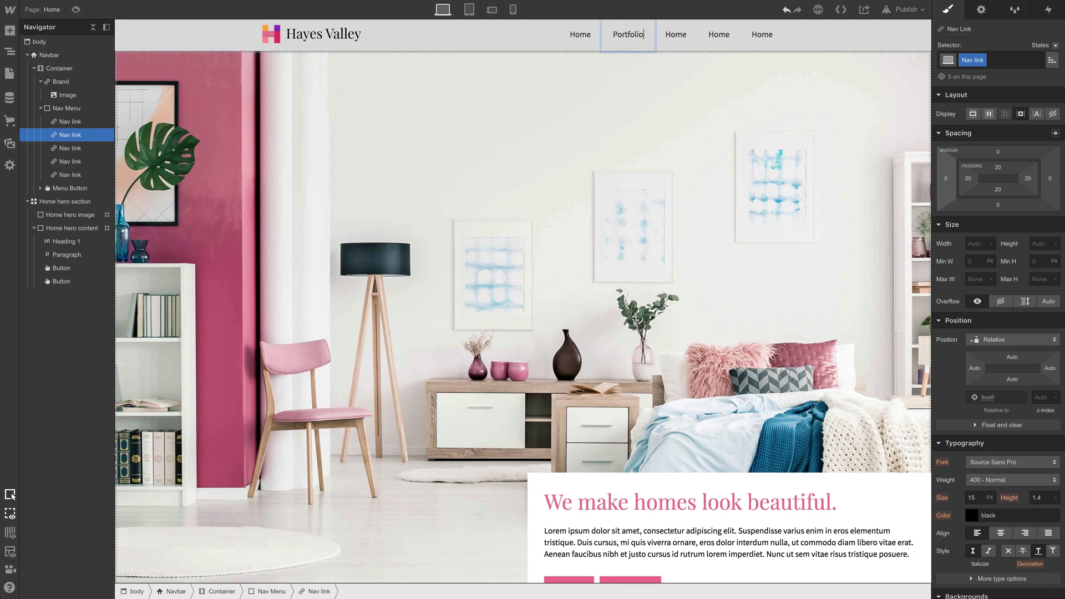
text(rtfolio)
click(686, 34)
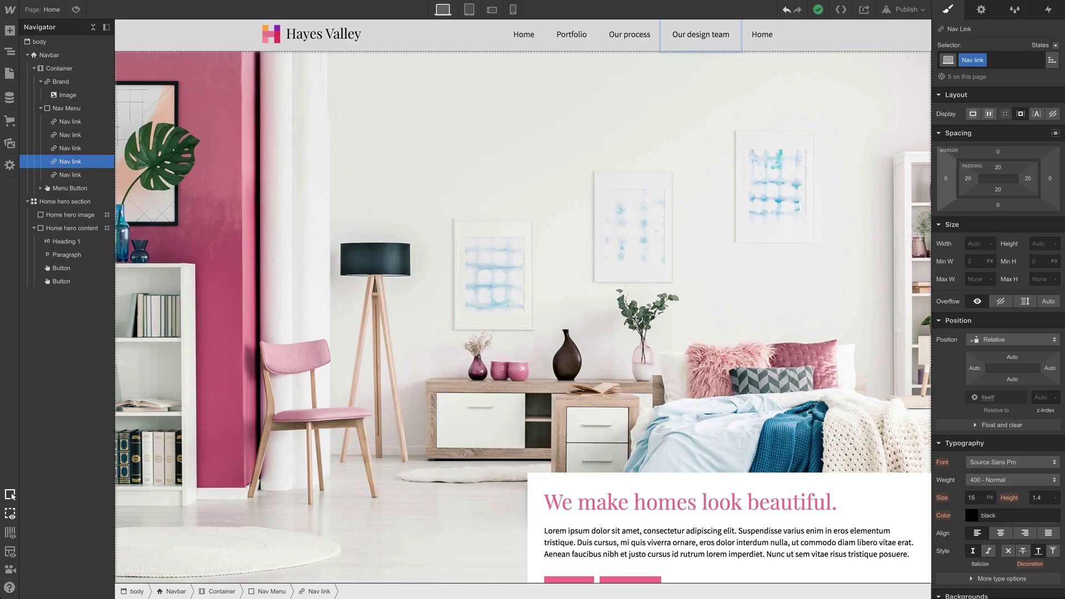
click(760, 34)
double_click(759, 35)
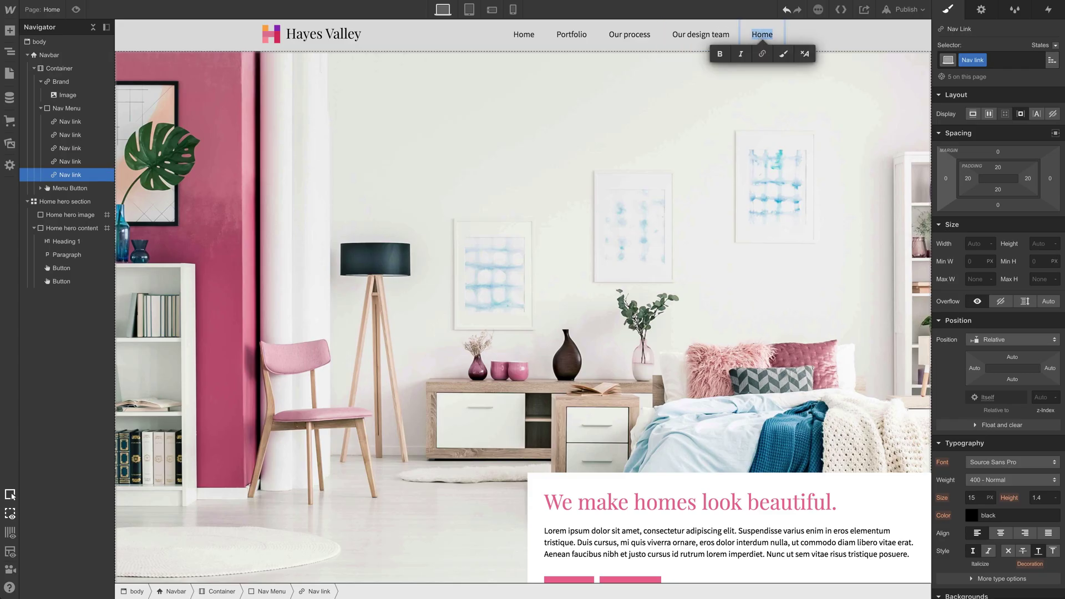
text(Contact us)
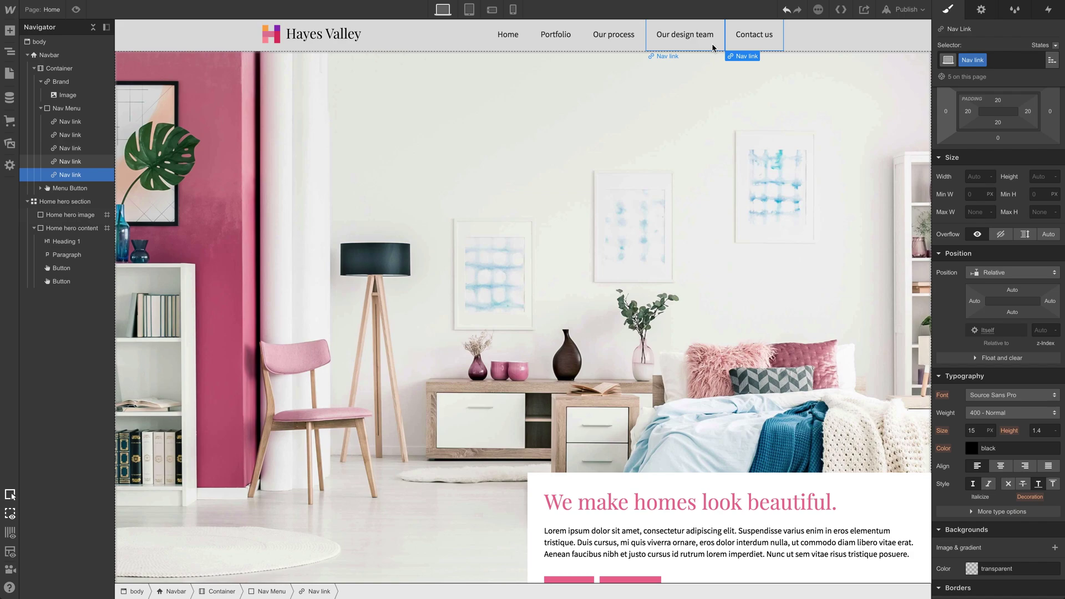
Step: Reduce the nav links' left and right padding to 18 px
key(Up)
key(Up)
key(Up)
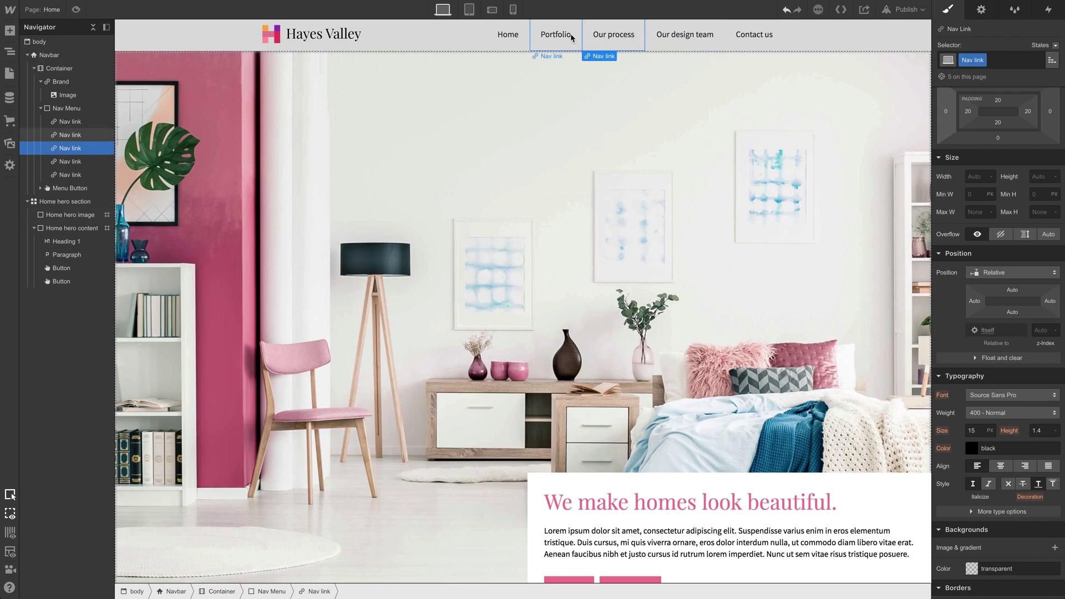
scroll(960, 133, up, 1)
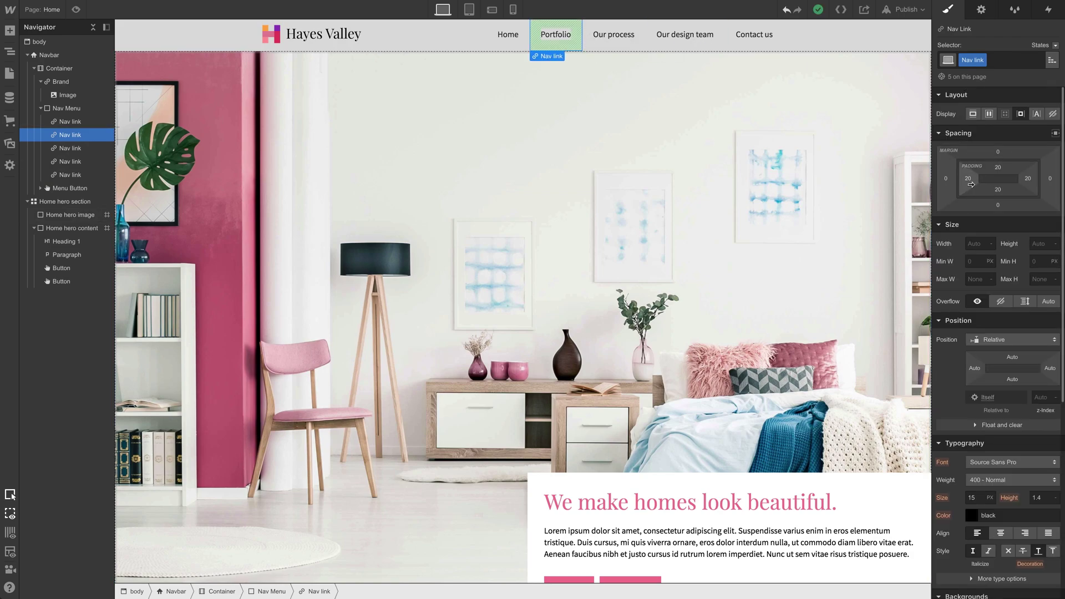
mouse_move(965, 184)
mouse_down()
mouse_move(940, 185)
mouse_move(962, 186)
mouse_up()
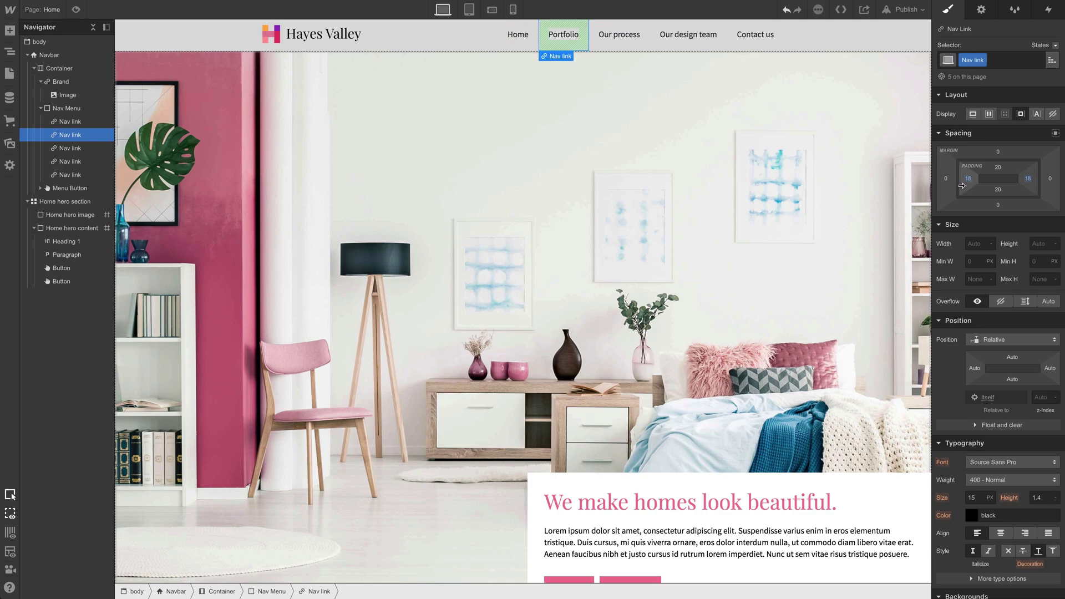
Step: Set the navbar's background color to white
click(847, 43)
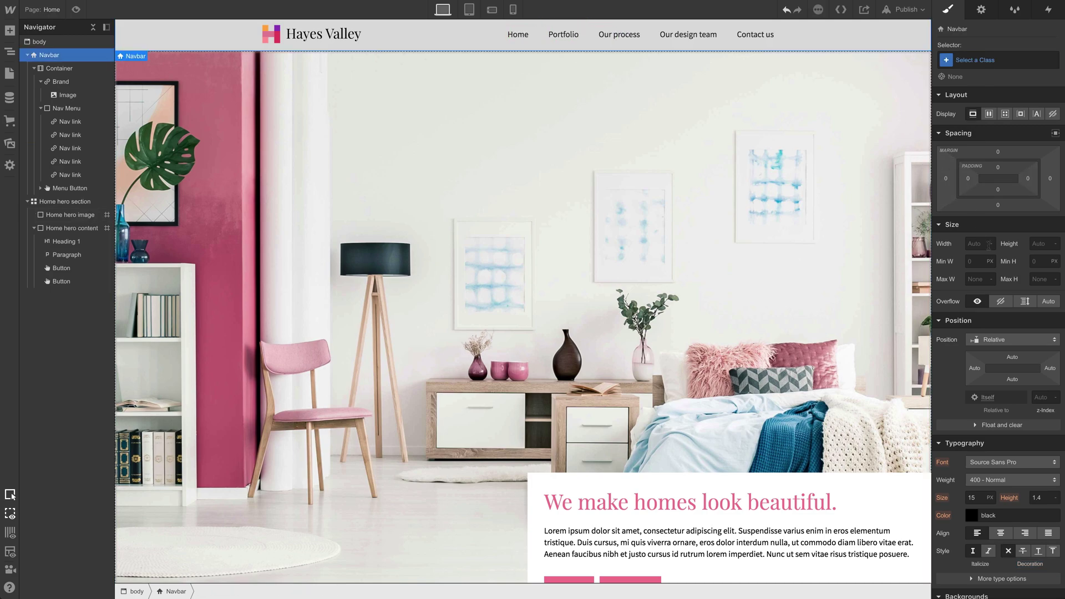
scroll(969, 358, down, 5)
click(971, 420)
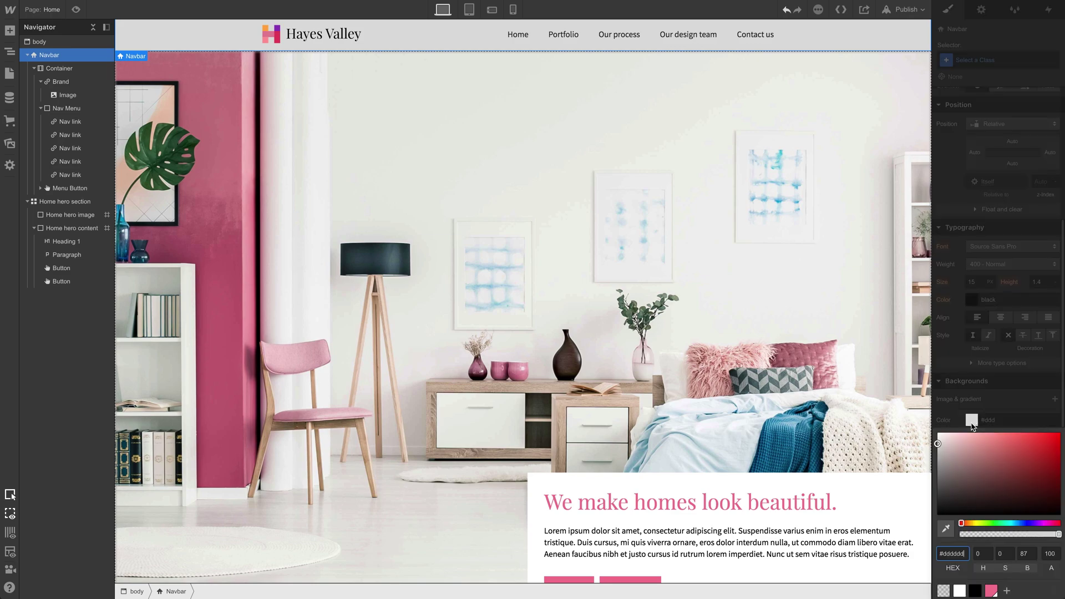
click(960, 590)
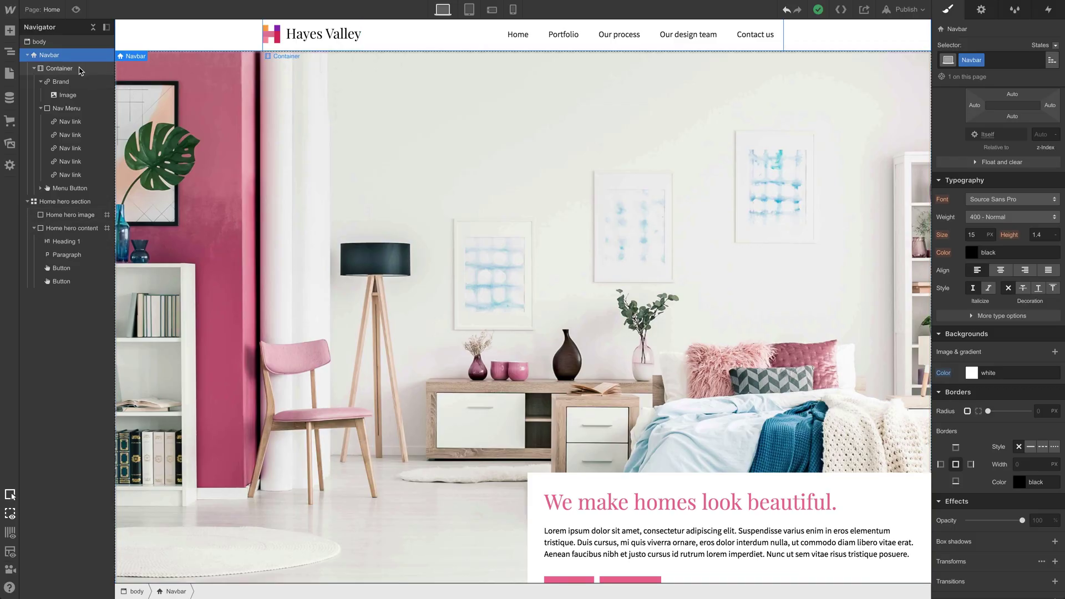
Step: Set the navbar container's minimum width to 100% so it spans the full page
click(70, 68)
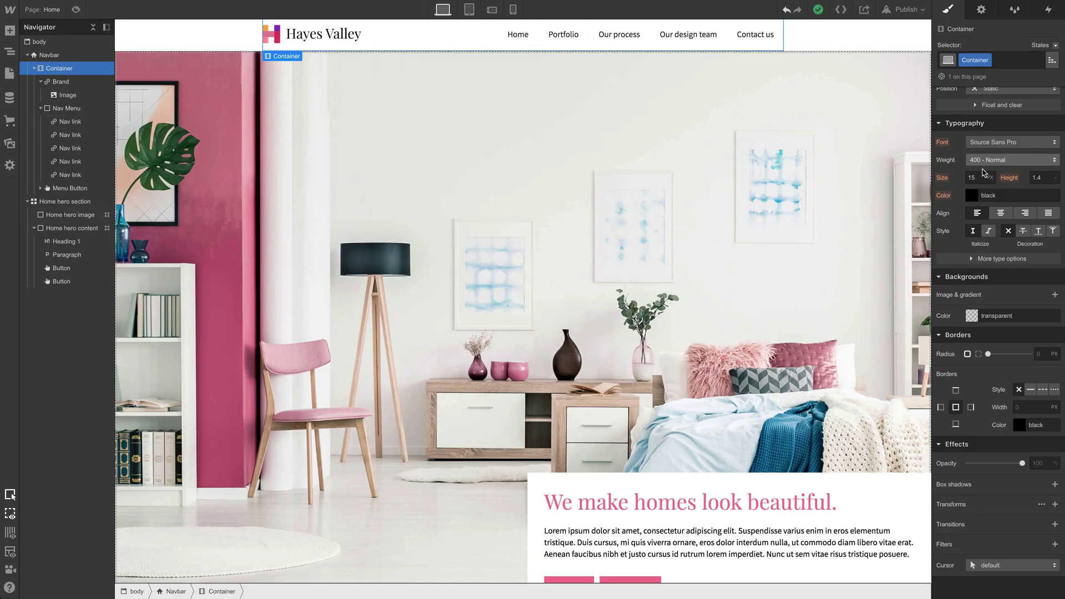
scroll(998, 178, up, 5)
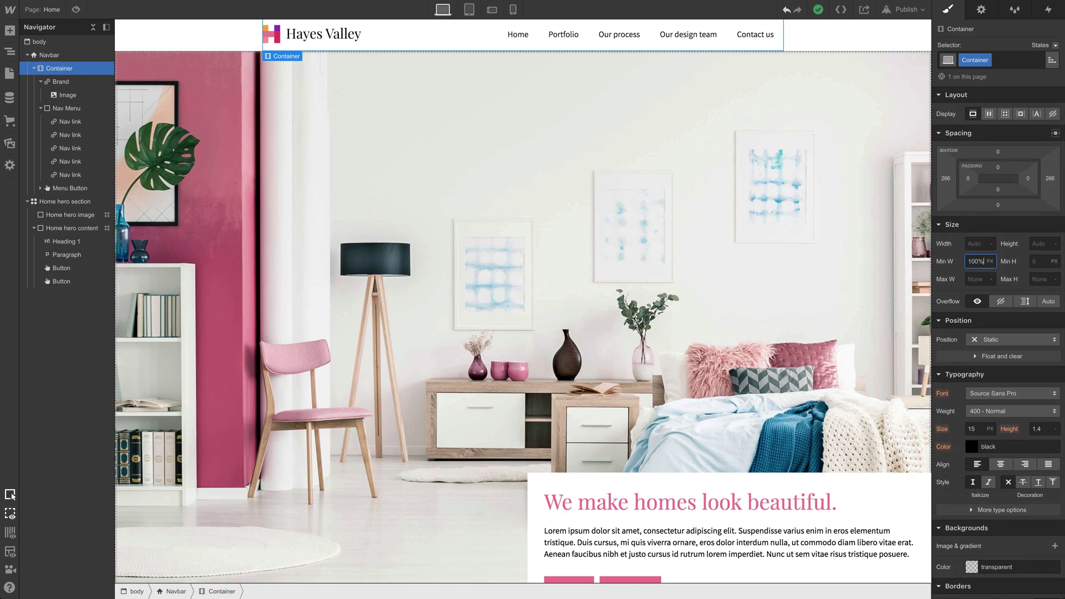
key(Return)
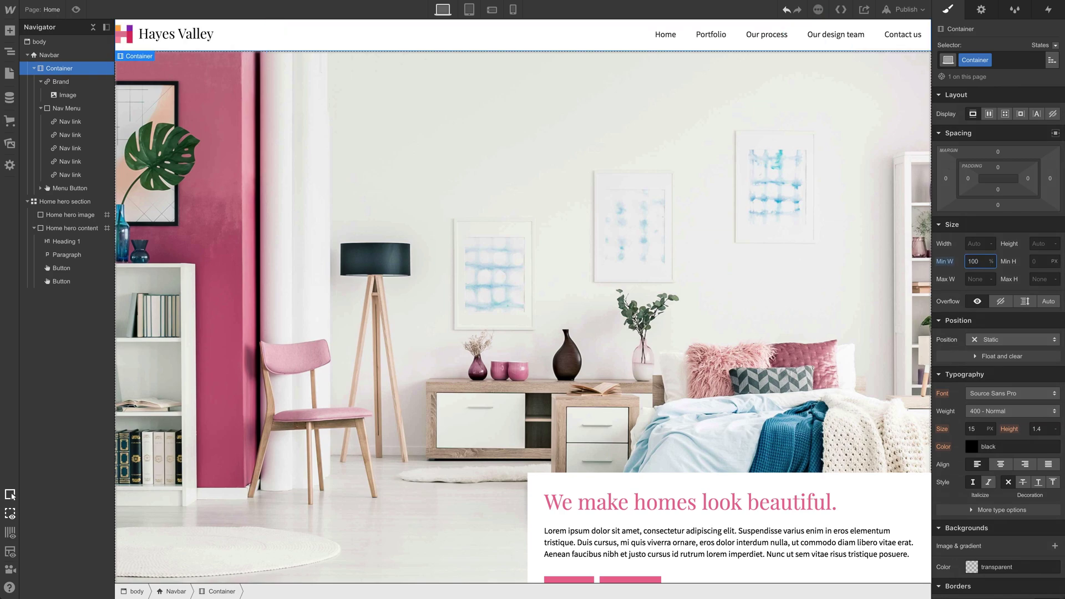
click(206, 36)
Step: Give the Brand link a 20 px left margin
click(72, 80)
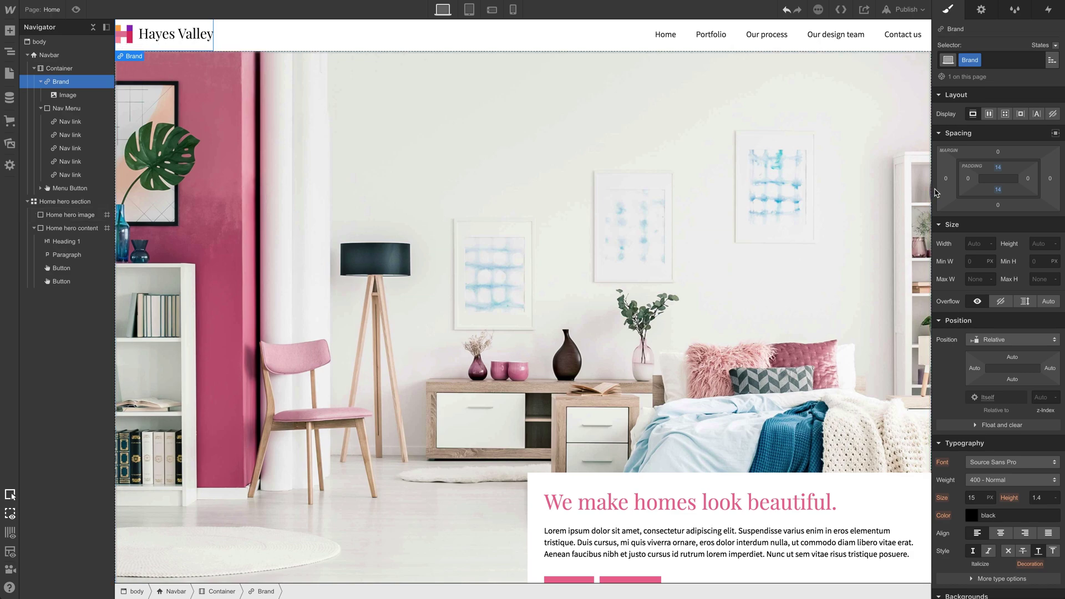
drag(938, 191, 922, 191)
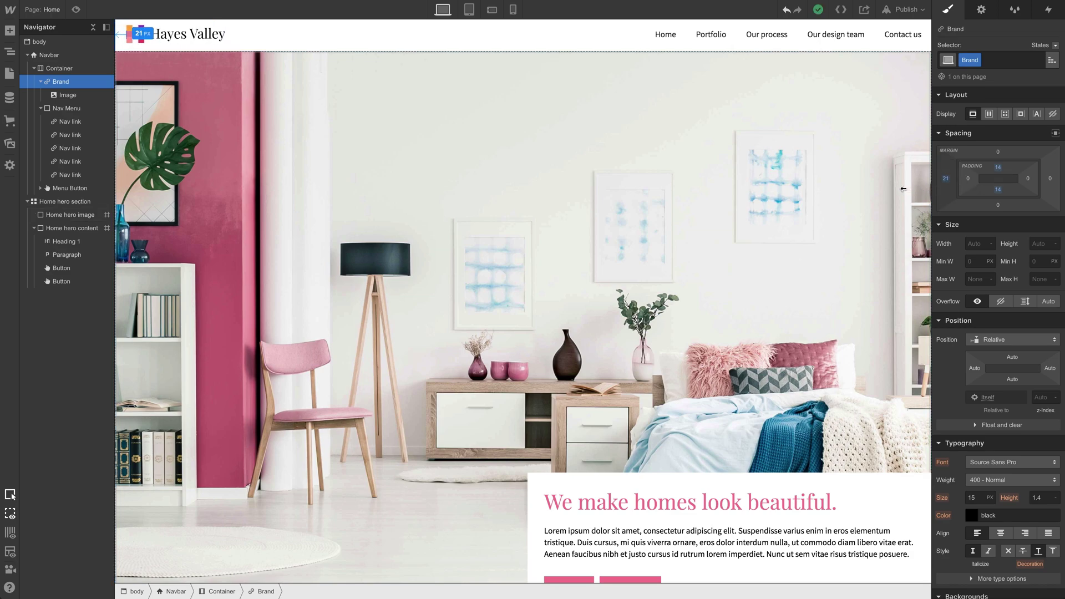
drag(904, 188, 904, 188)
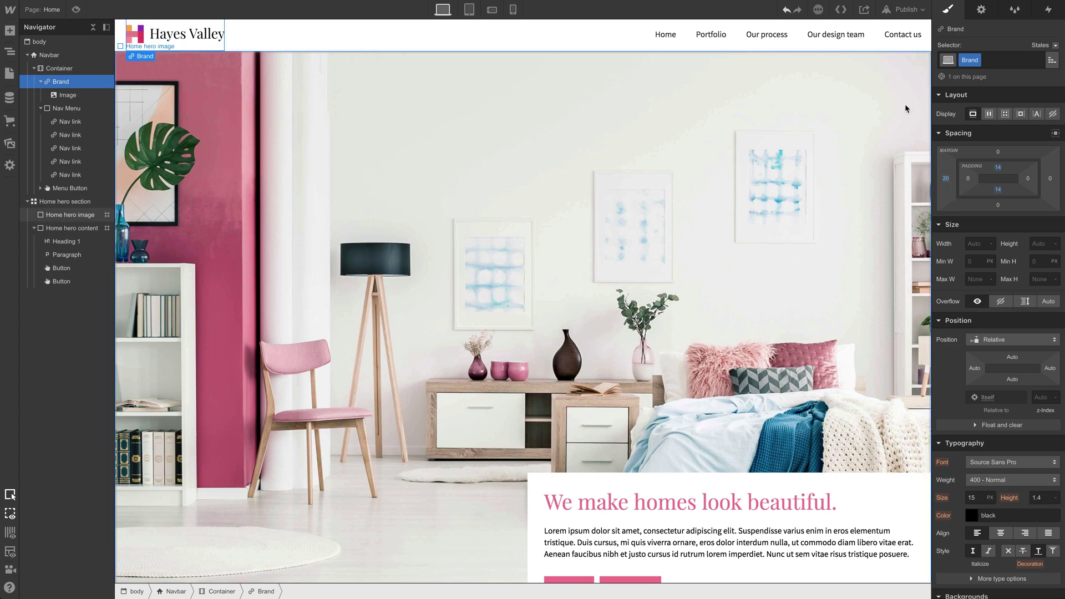
click(905, 45)
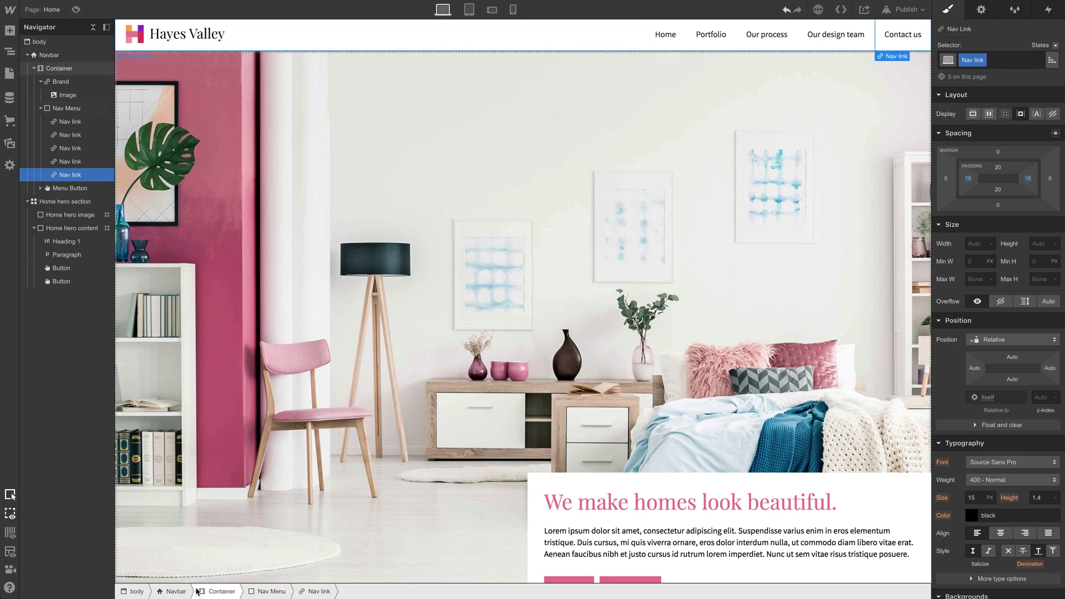
Step: Set the Nav Menu's right margin to 5 px, then preview the page
click(265, 591)
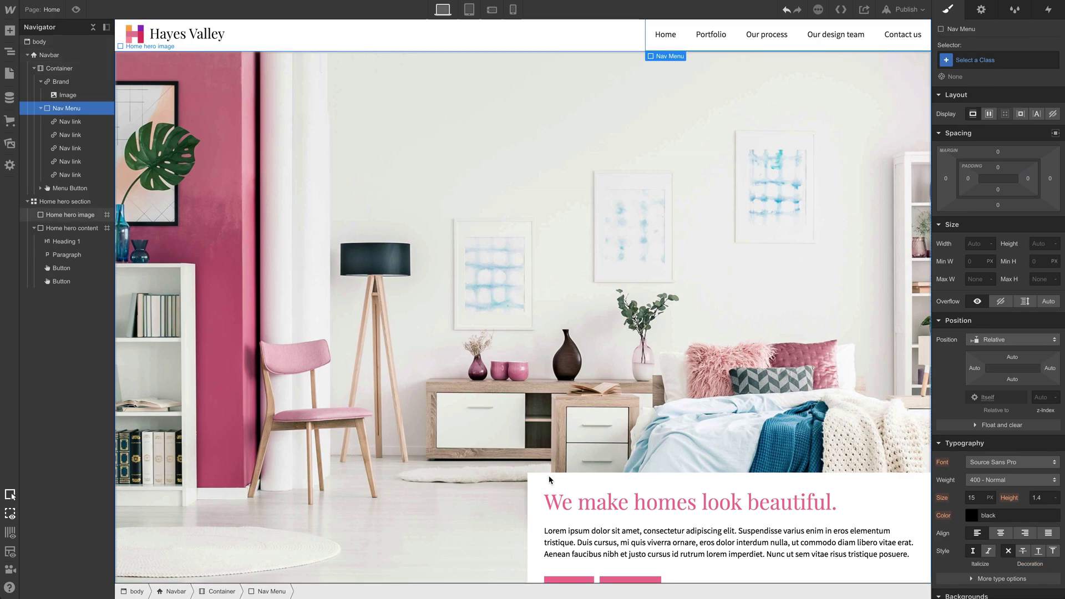
drag(1045, 194, 1053, 192)
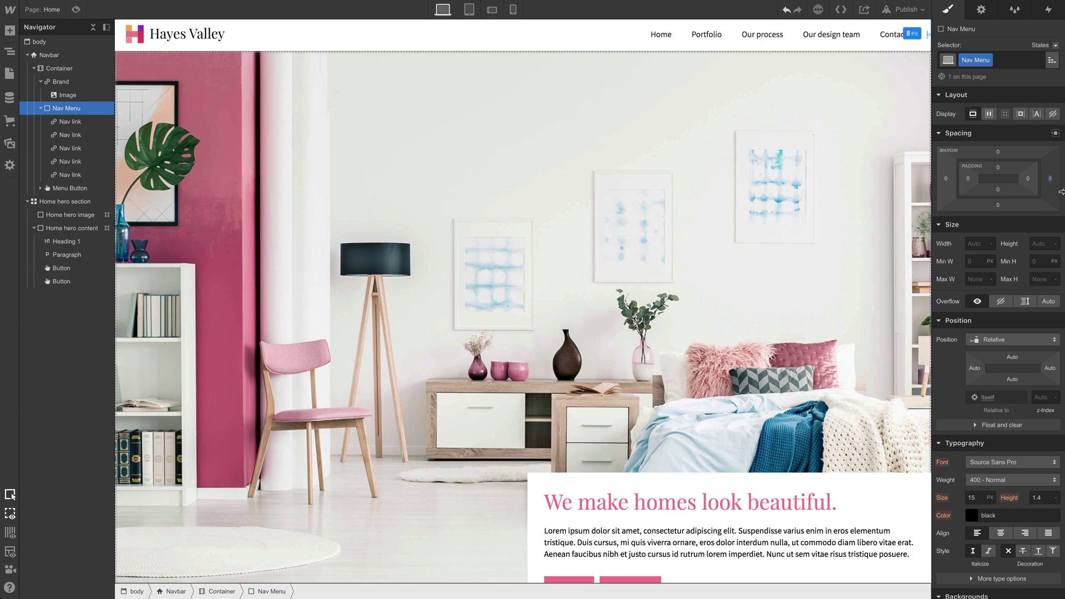
drag(1063, 193, 1063, 192)
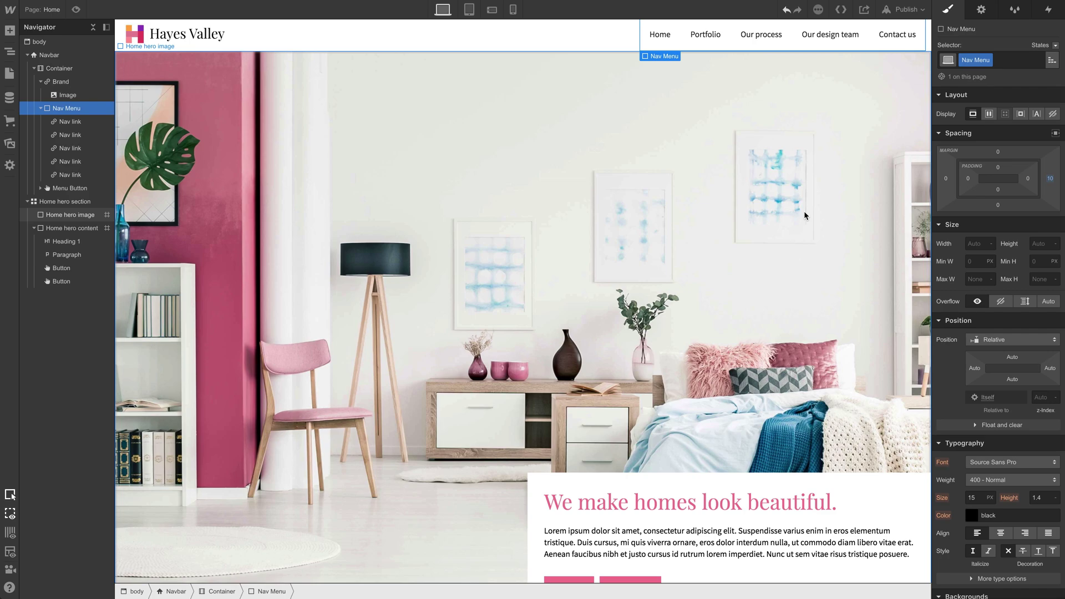
click(1050, 180)
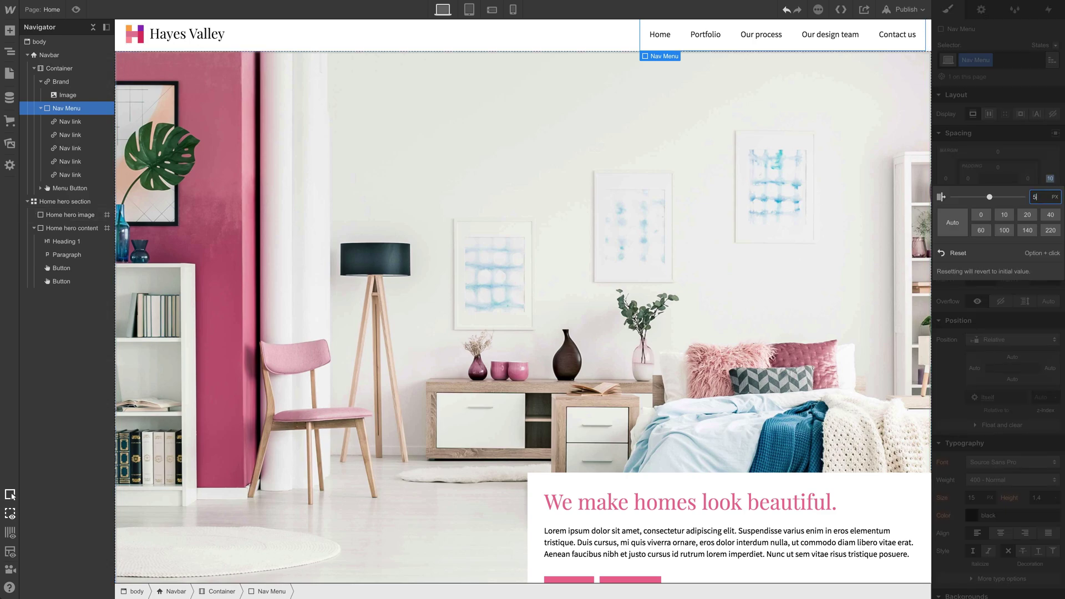
key(Return)
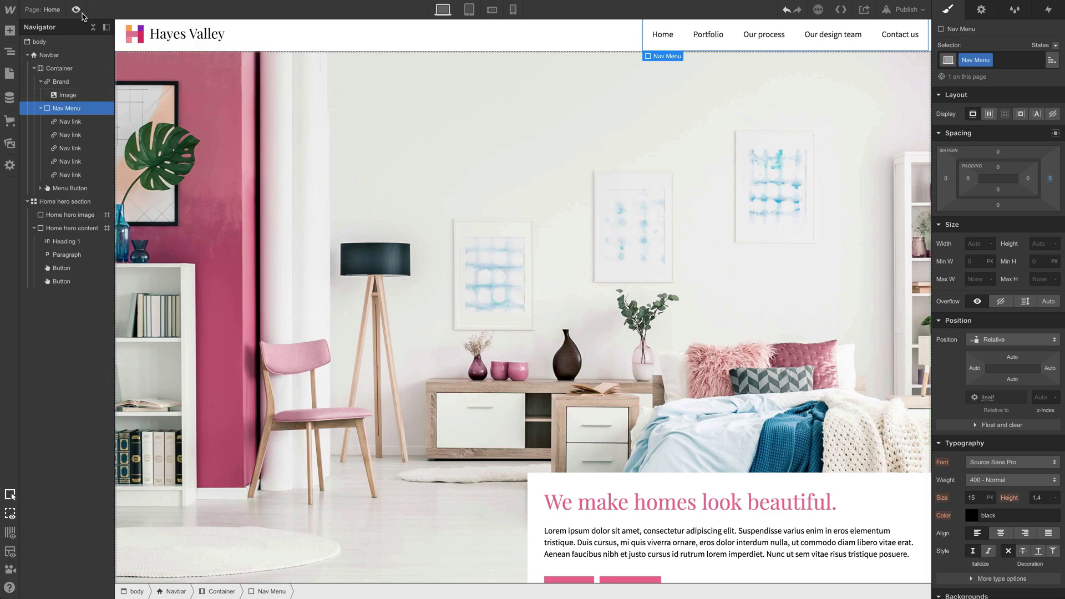
click(76, 10)
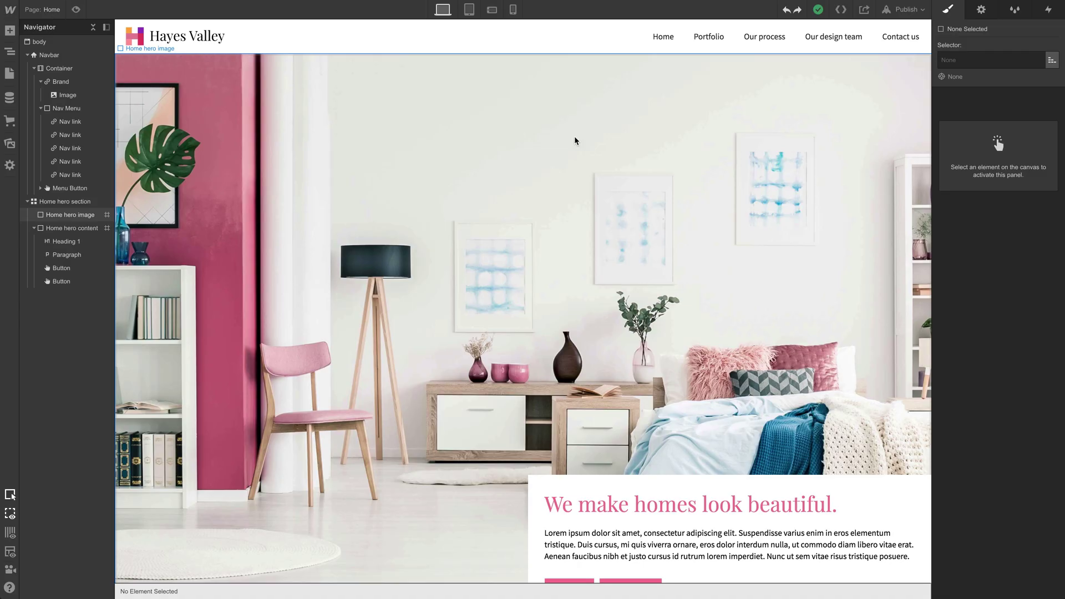
click(50, 202)
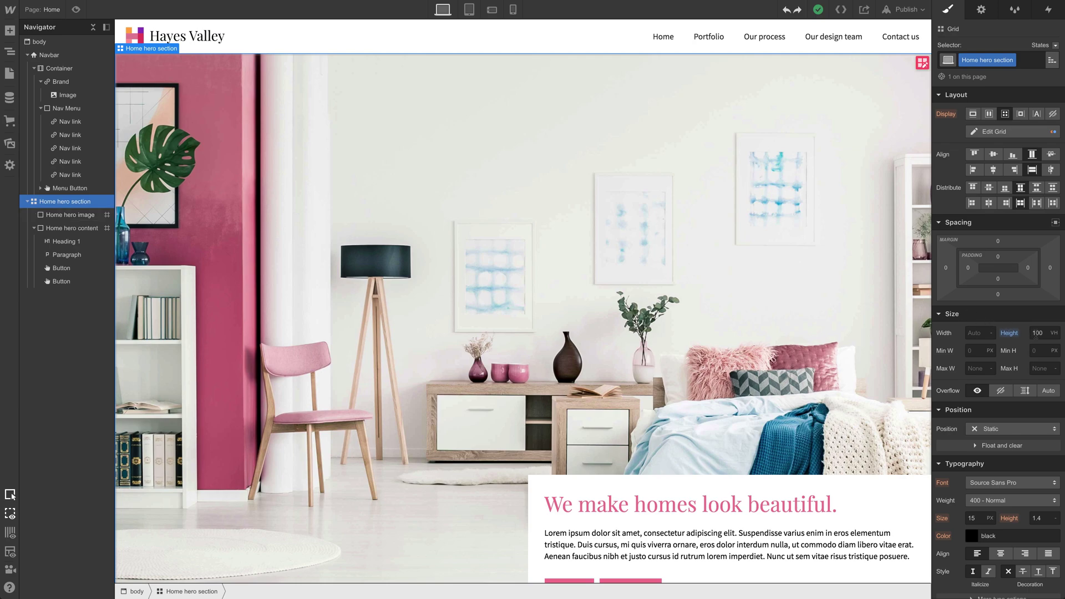
scroll(718, 297, down, 1)
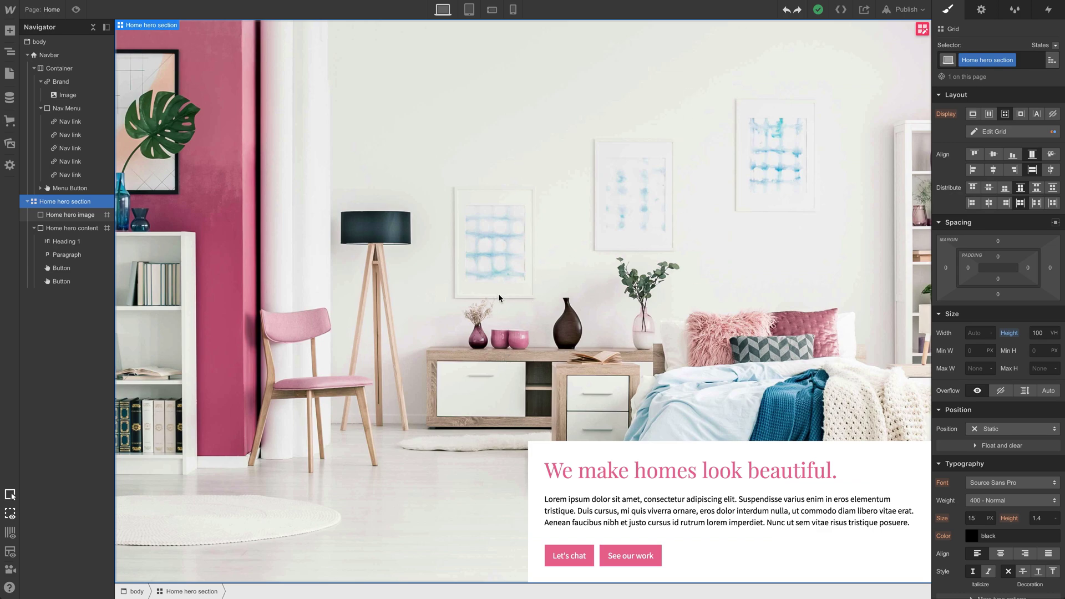
scroll(488, 260, up, 1)
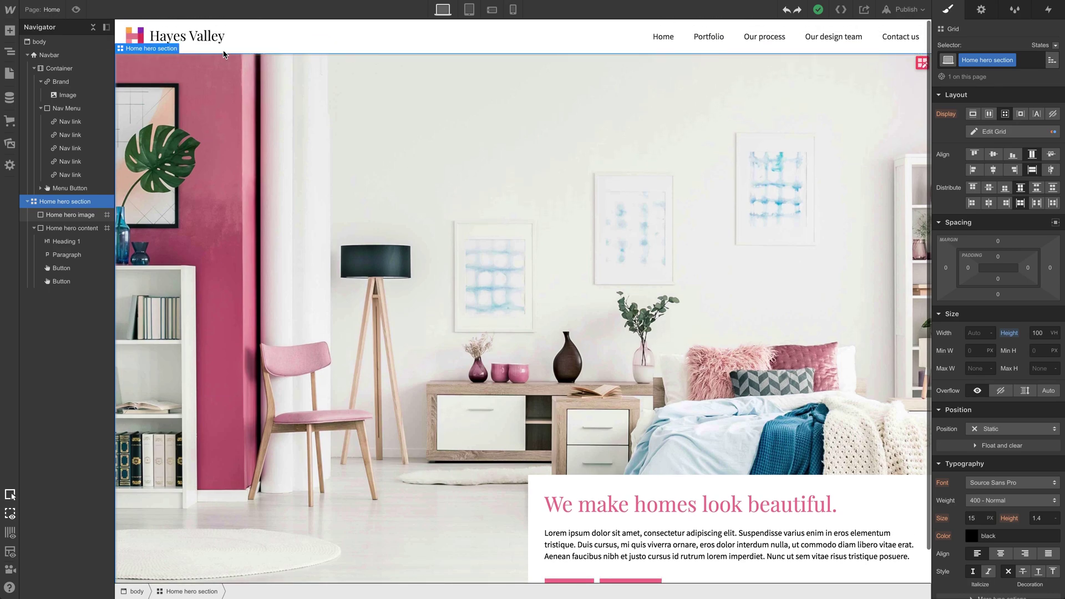
scroll(408, 155, down, 1)
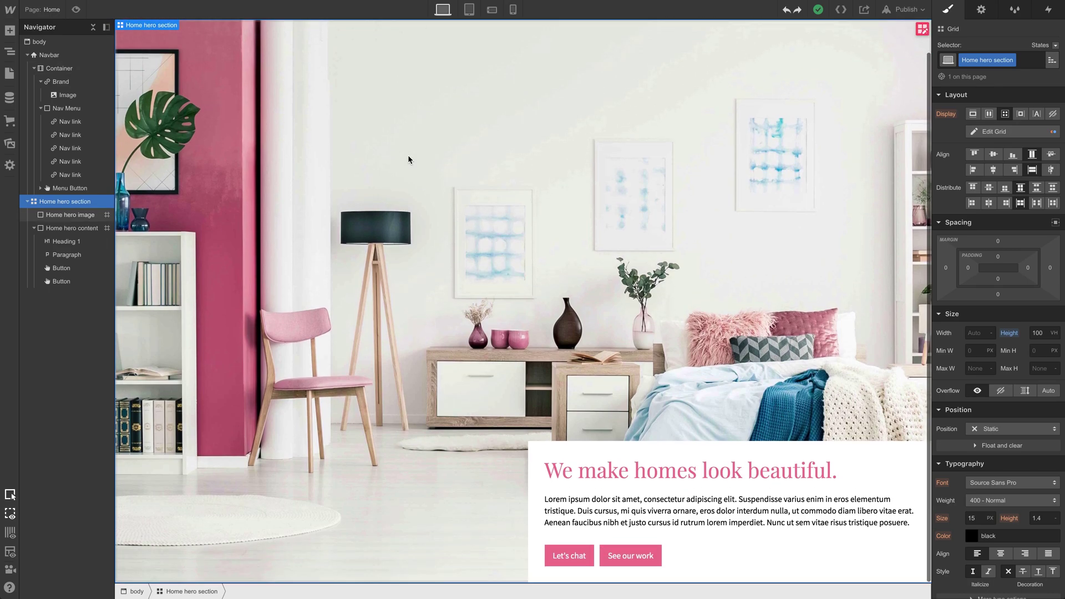
scroll(382, 168, up, 1)
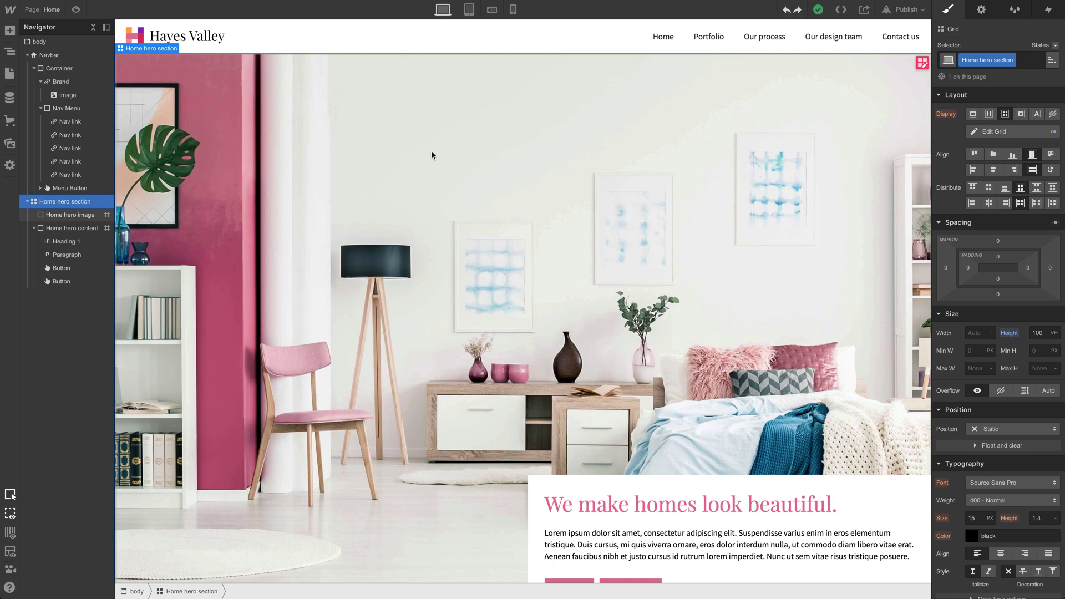
click(425, 45)
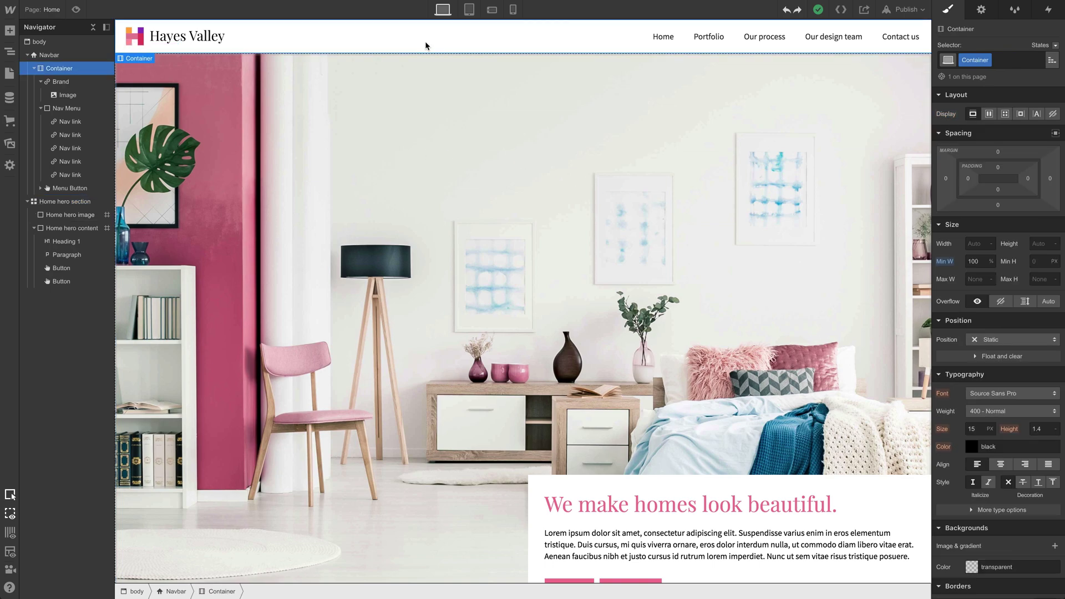
Step: Set the Navbar's position to Fixed and its width to 100%
click(109, 54)
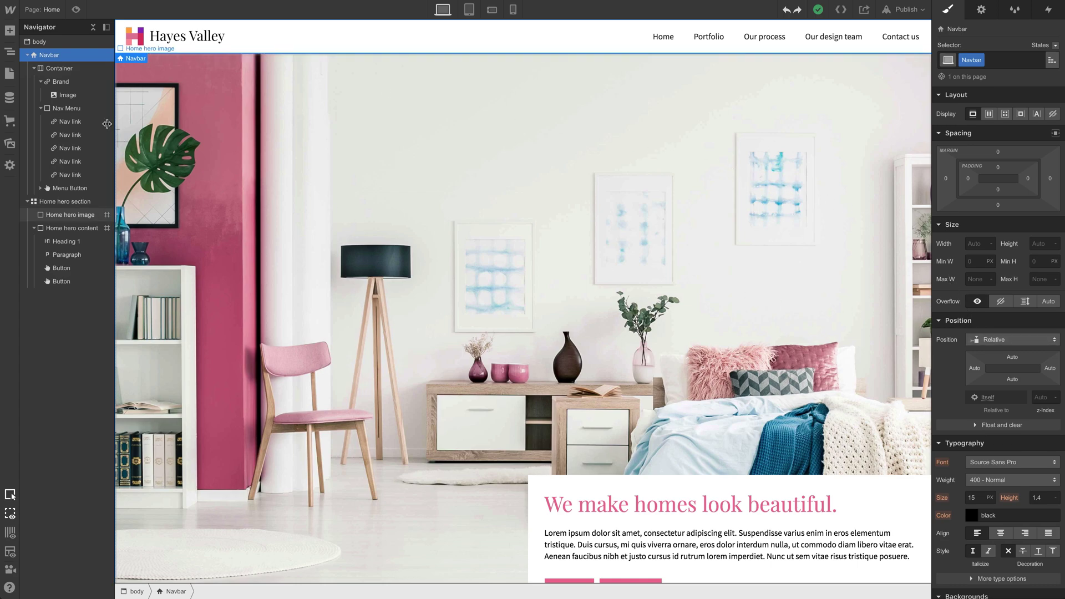
click(999, 340)
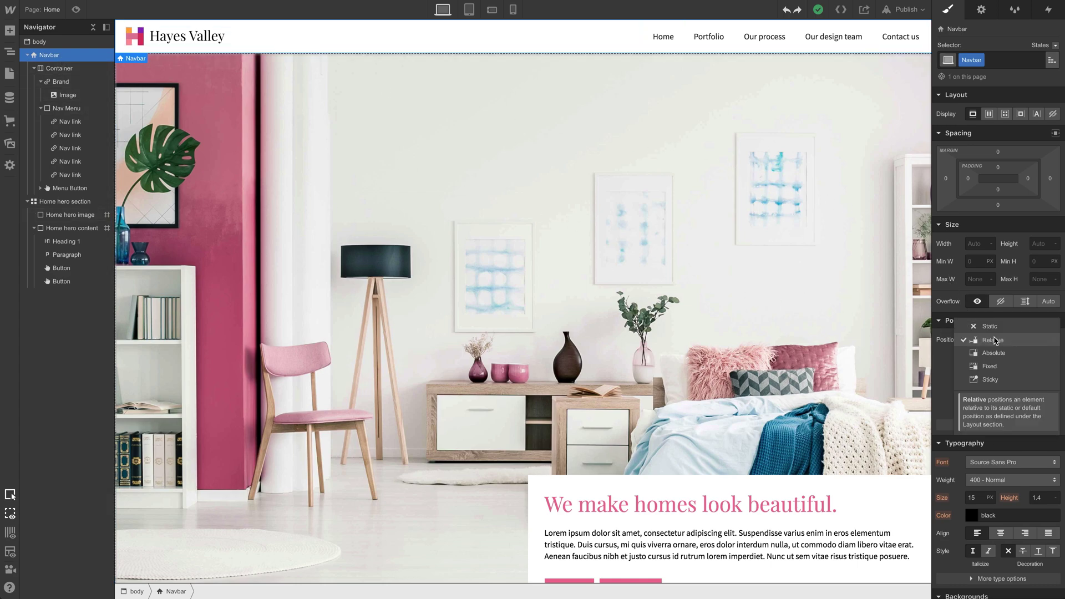
click(1002, 367)
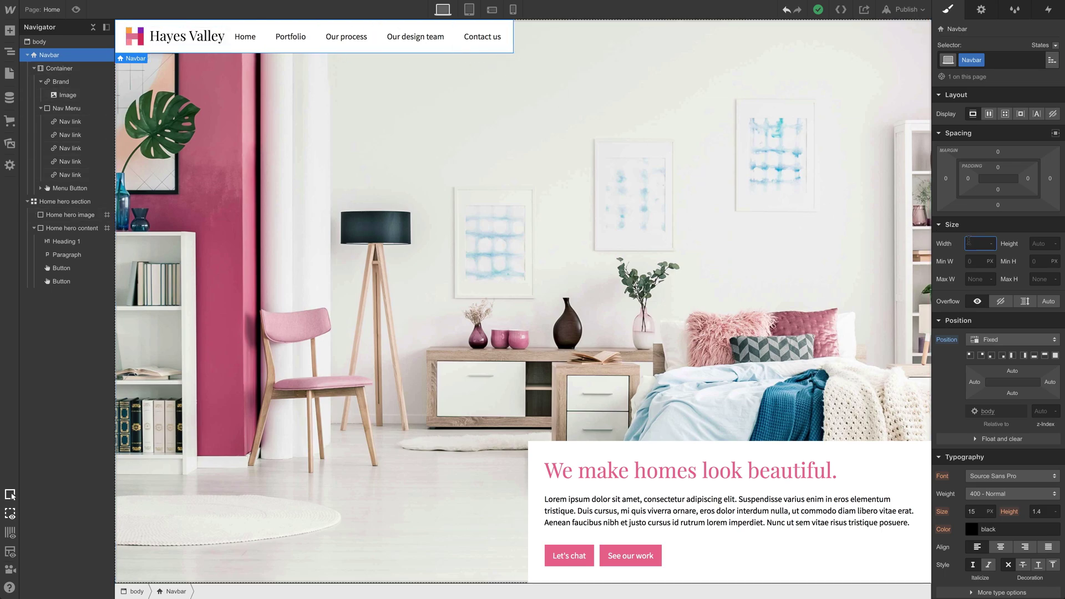
key(Return)
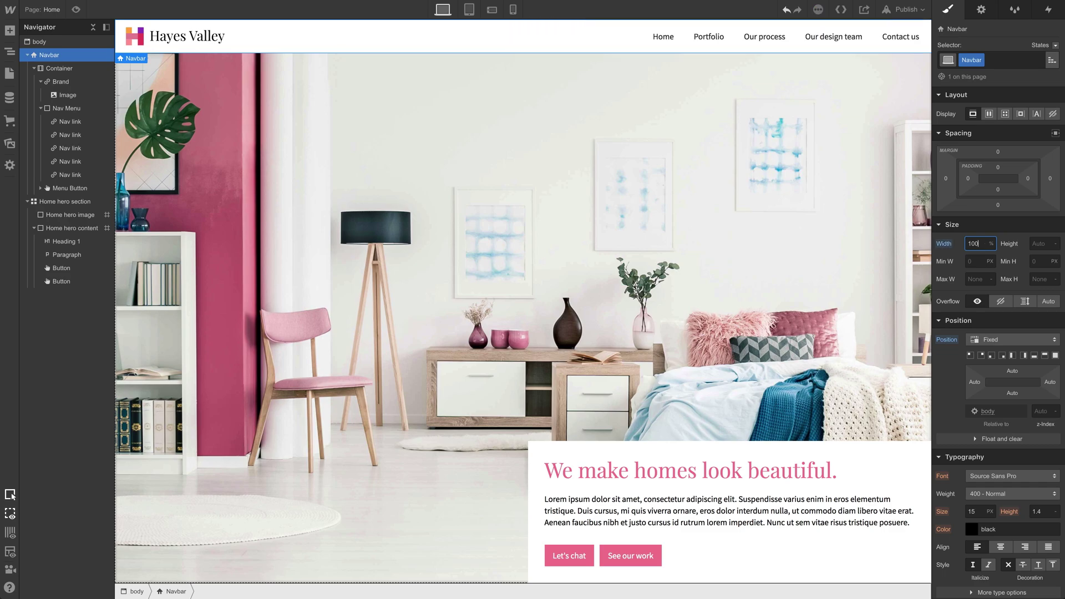